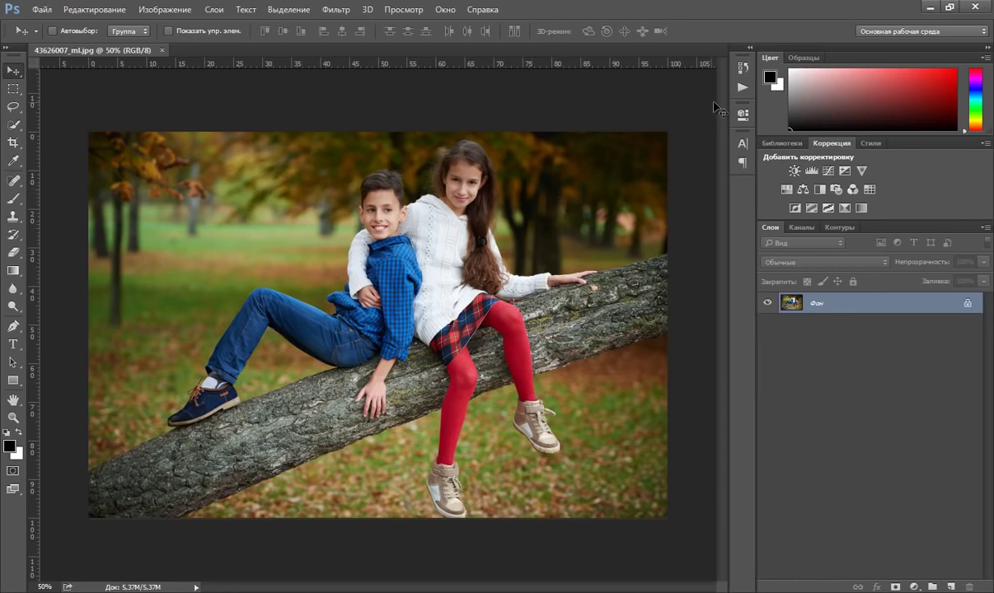
- Run the Autumn Actions 'Foxy' action, adding a Foxy group at 70% opacity with orange tones
click(742, 86)
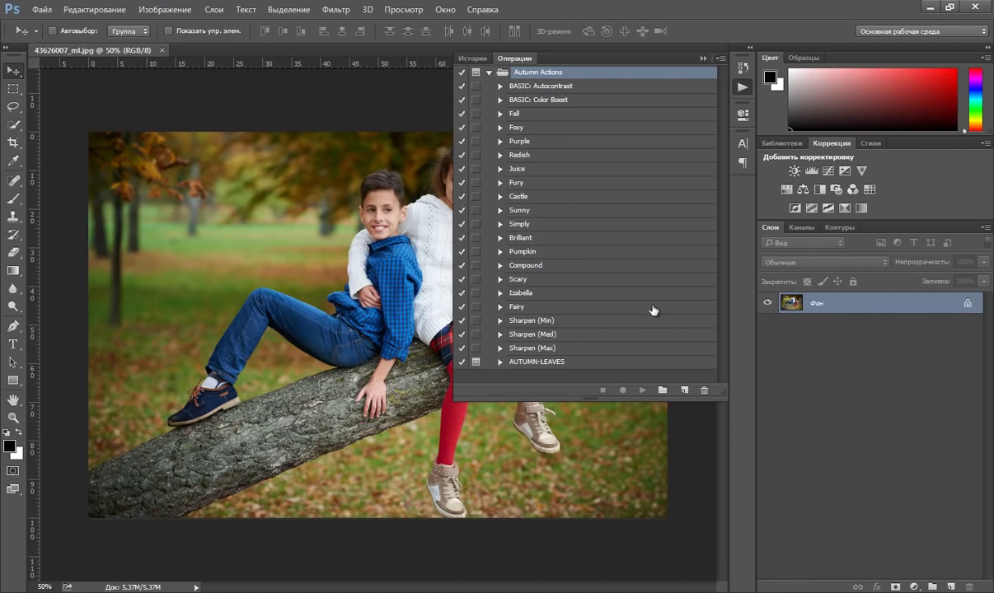
click(564, 87)
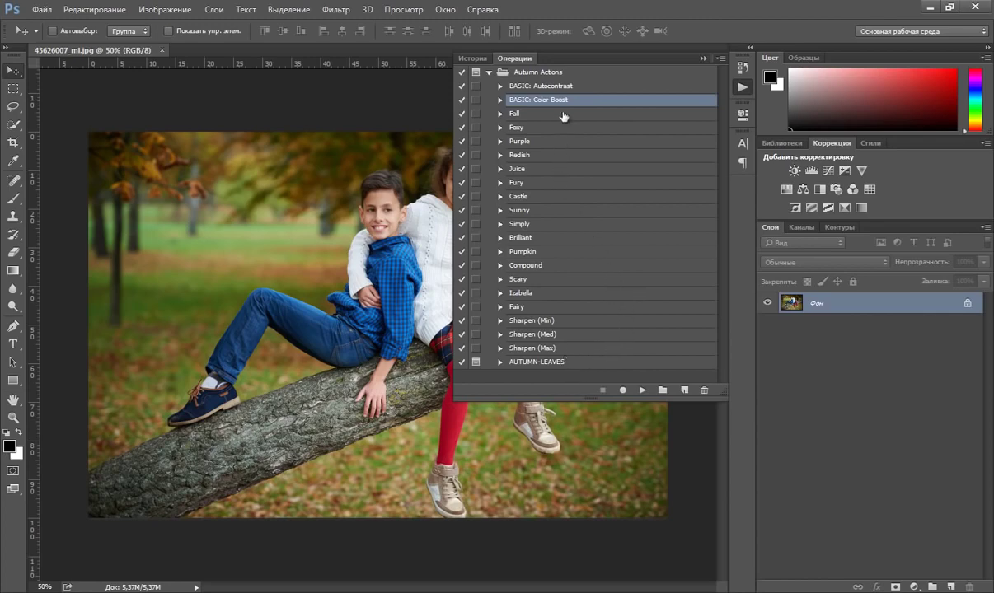
click(488, 128)
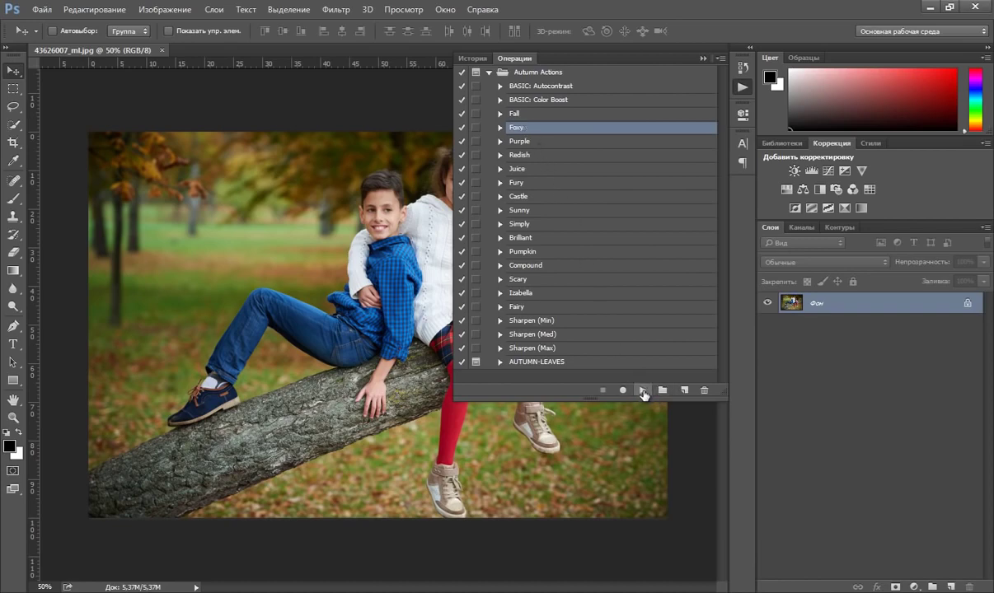
click(643, 391)
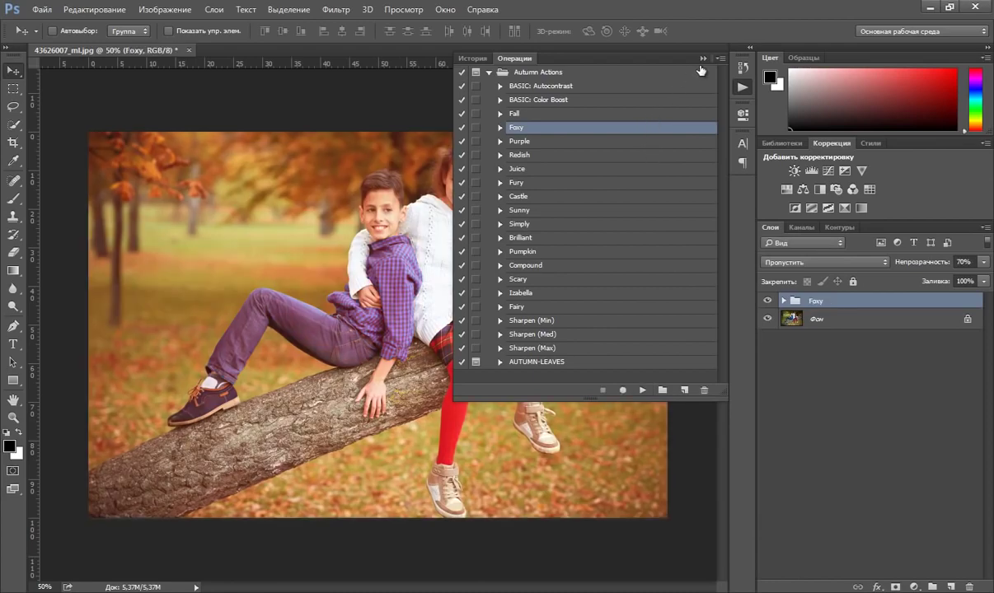
- Set the Foxy group's opacity to 40% and toggle its visibility to compare
click(703, 59)
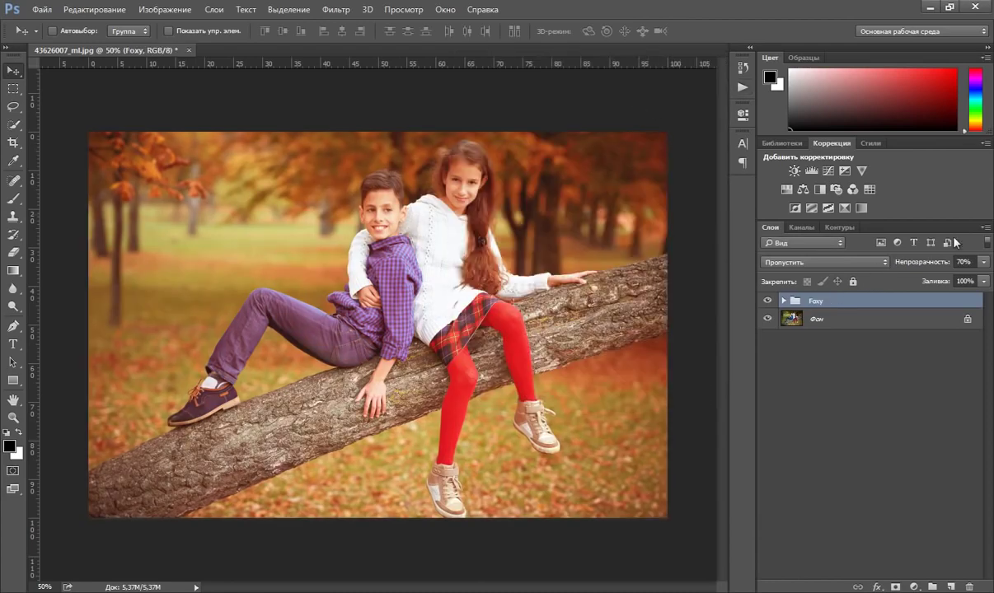
click(984, 262)
drag(953, 279, 953, 279)
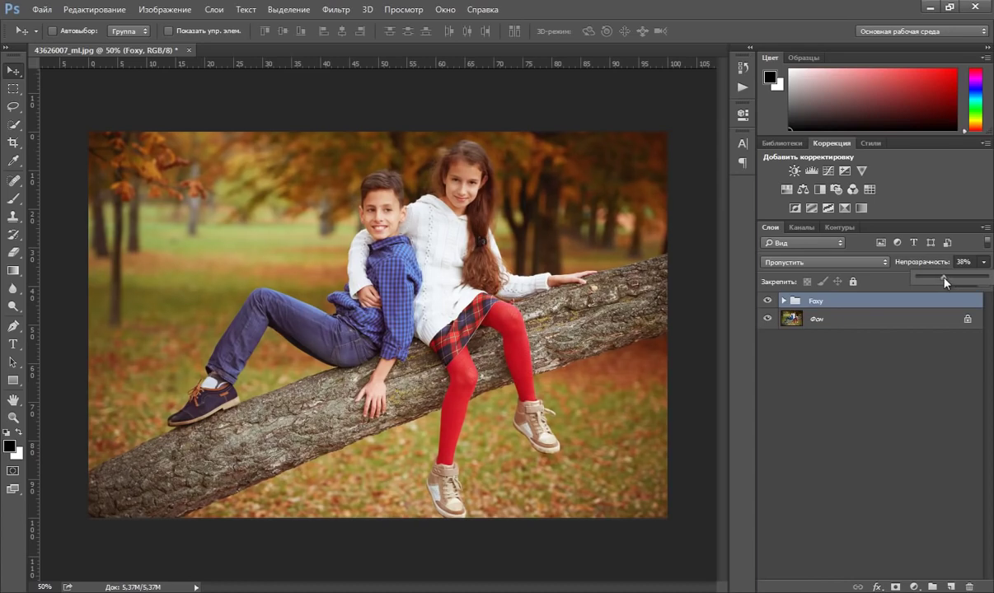
click(847, 392)
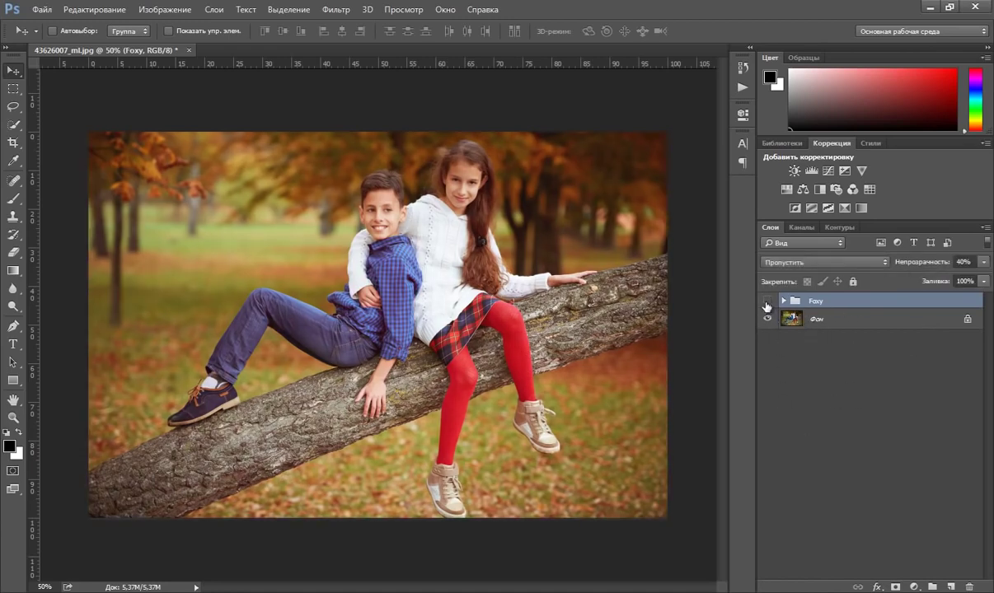
click(767, 301)
click(768, 301)
click(743, 87)
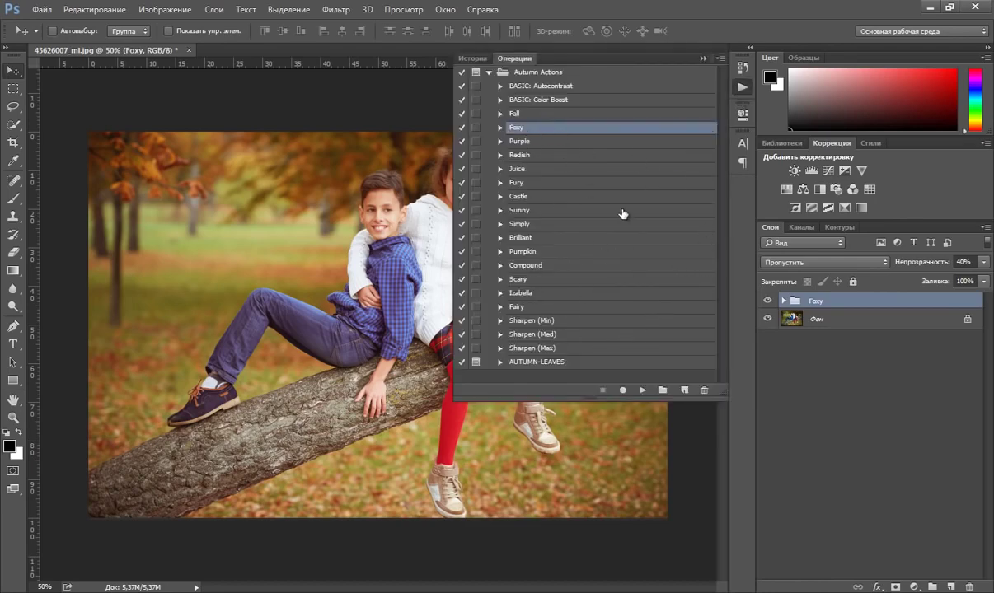
click(703, 58)
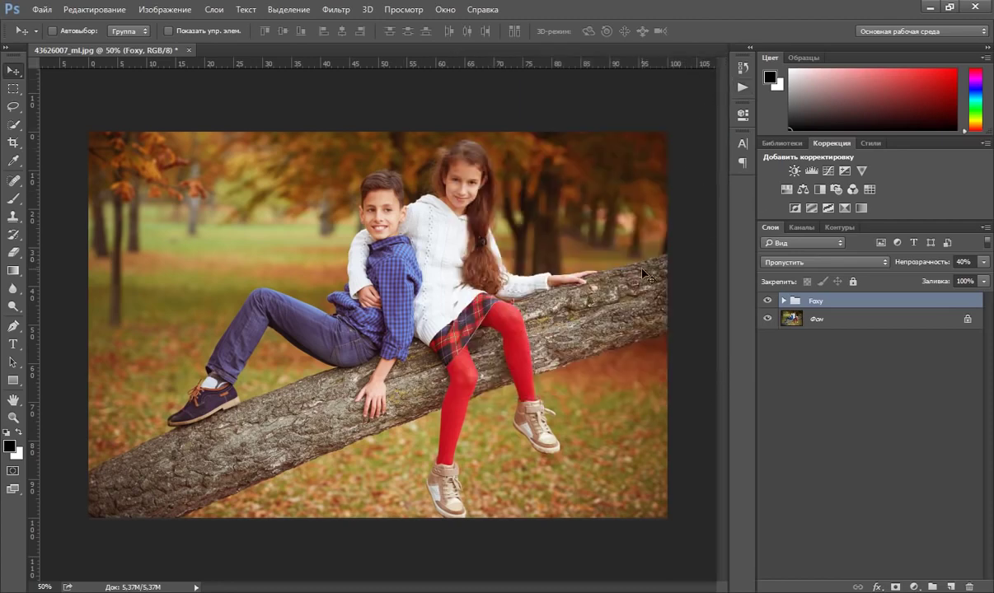